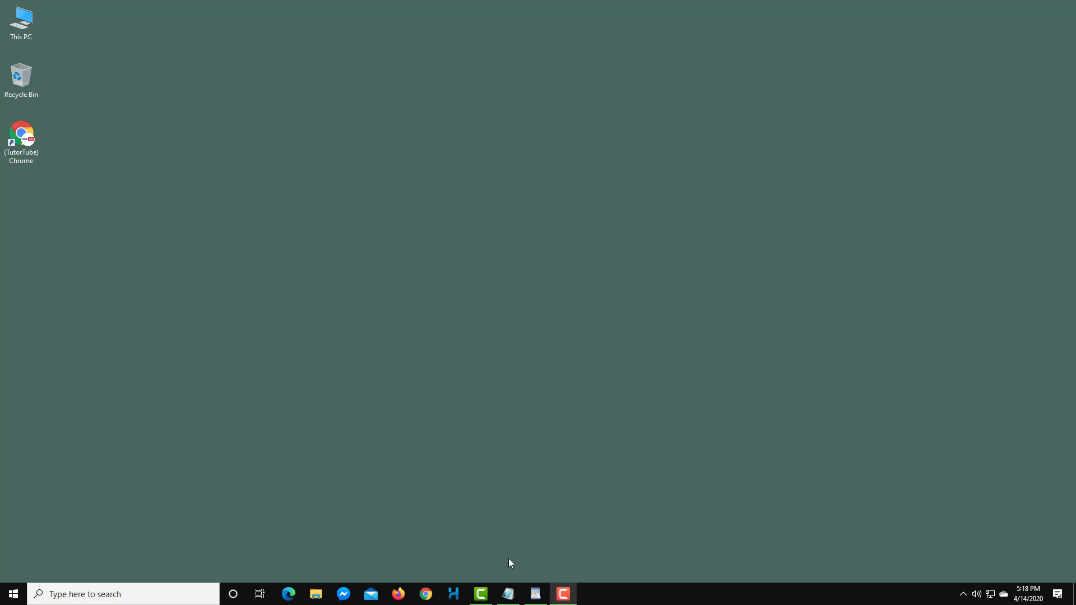
- Switch to the open WordPad document and enter the sample text "glfhlg;hkl;"
left_click(536, 593)
type("glfhlg;hkl;")
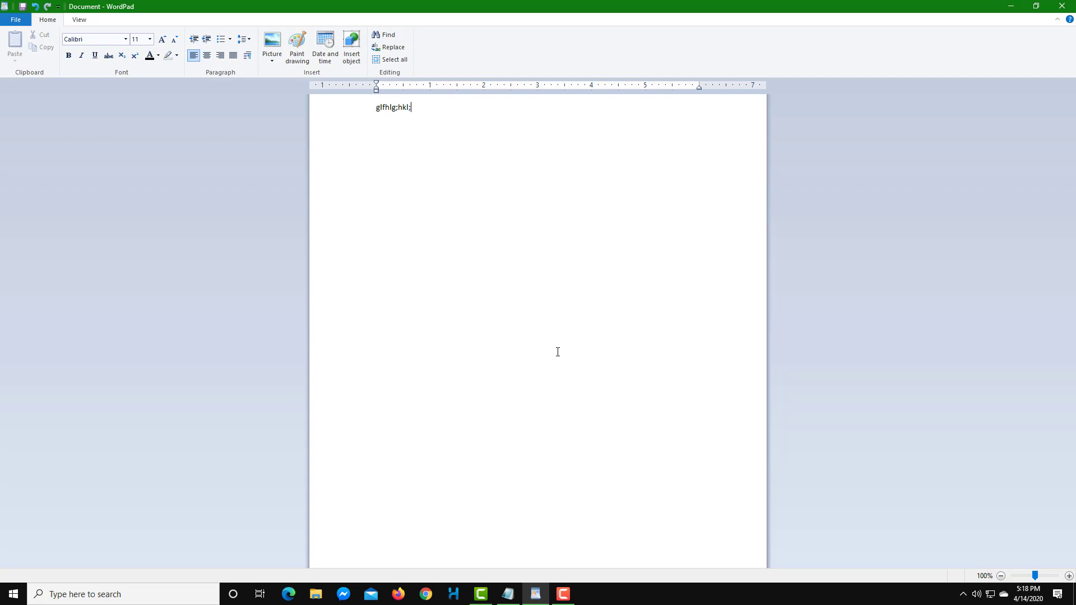
- Open Task Manager in its simplified view and end the Windows Wordpad Application task
key("ctrl+alt+Delete")
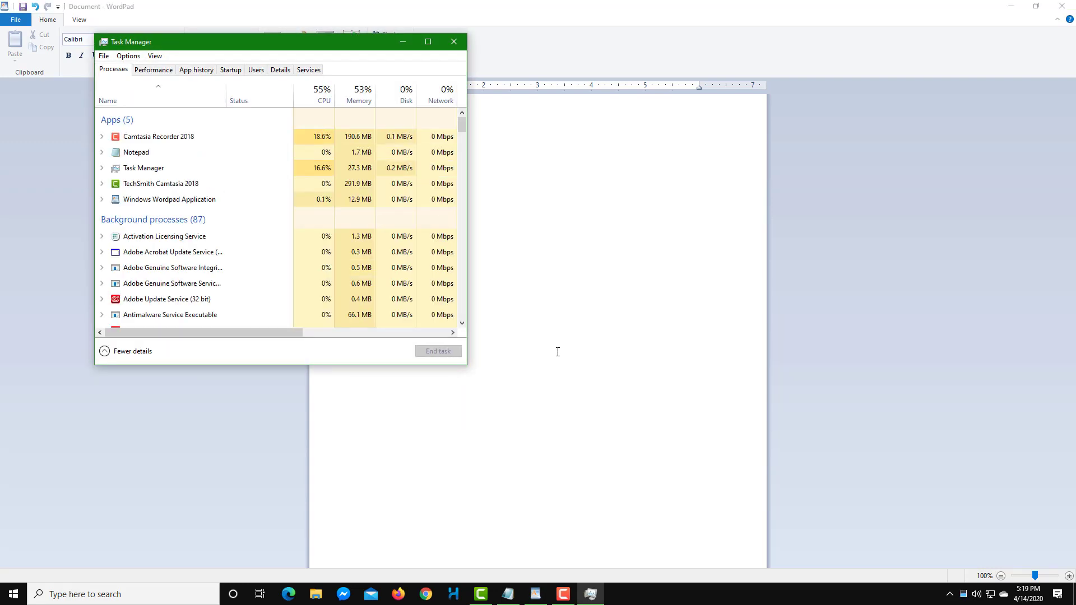
key("alt+d")
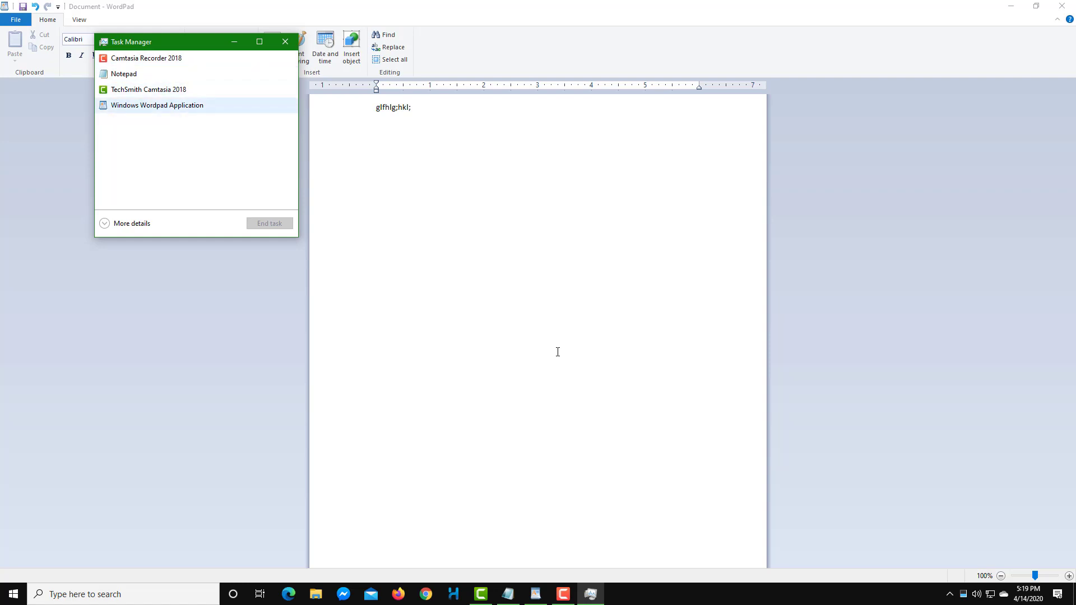
left_click(157, 106)
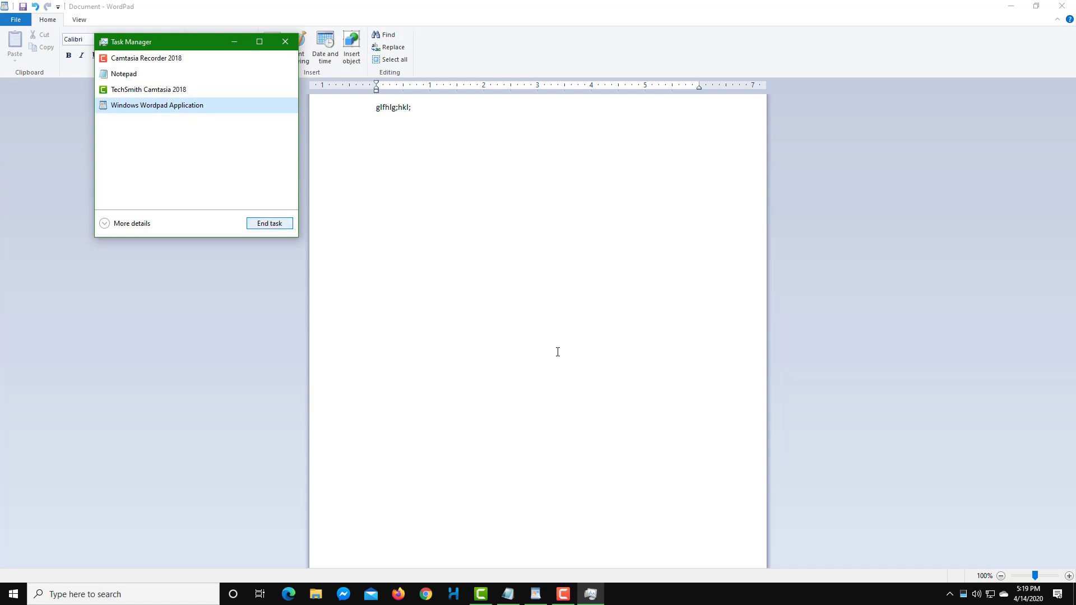
left_click(270, 223)
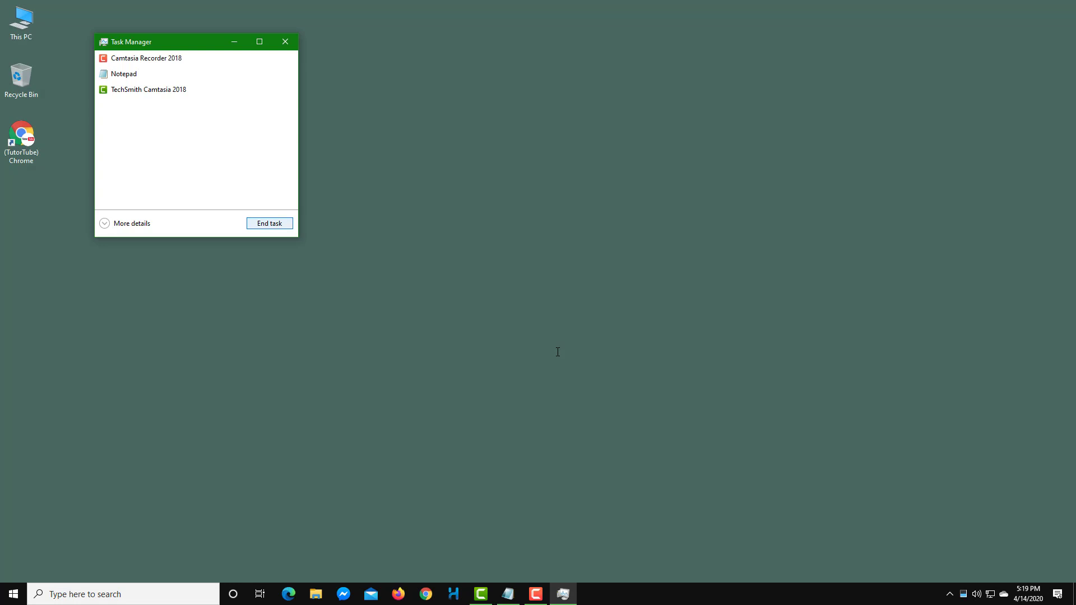
- Bring the Notepad window to the front, and end the Notepad task from Task Manager
left_click(508, 594)
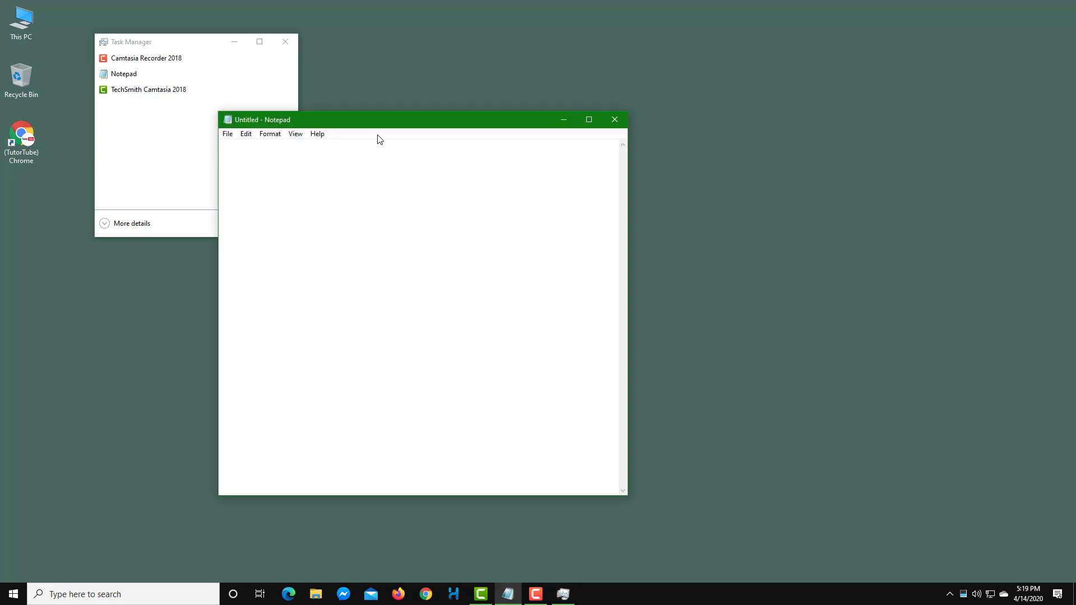
left_click(130, 77)
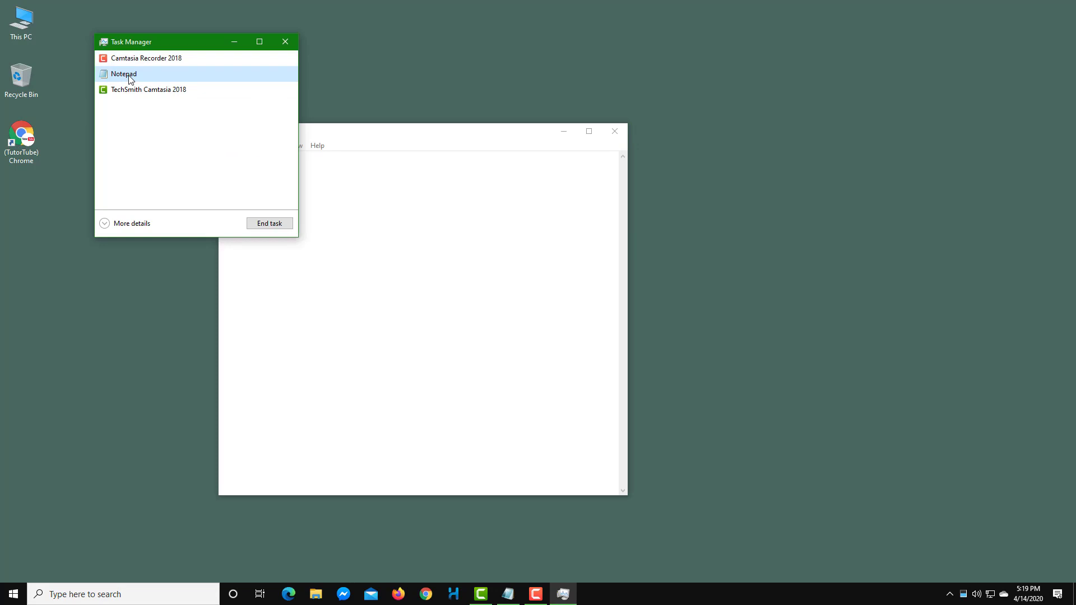
key("Delete")
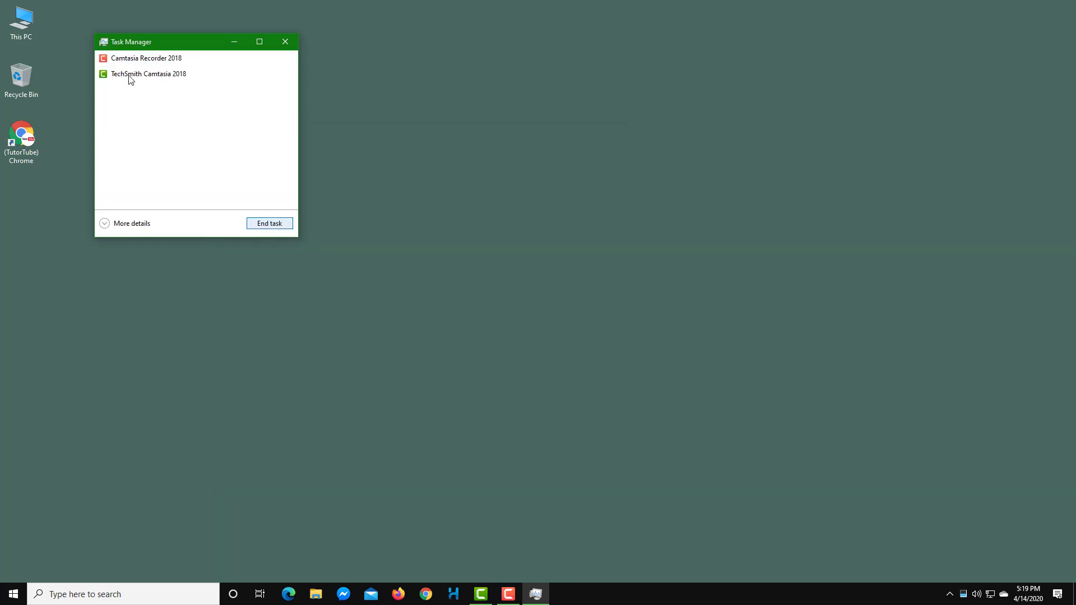
- Expand Task Manager to the detailed view, examine the running processes and their resource columns, and maximize the window
key("alt+d")
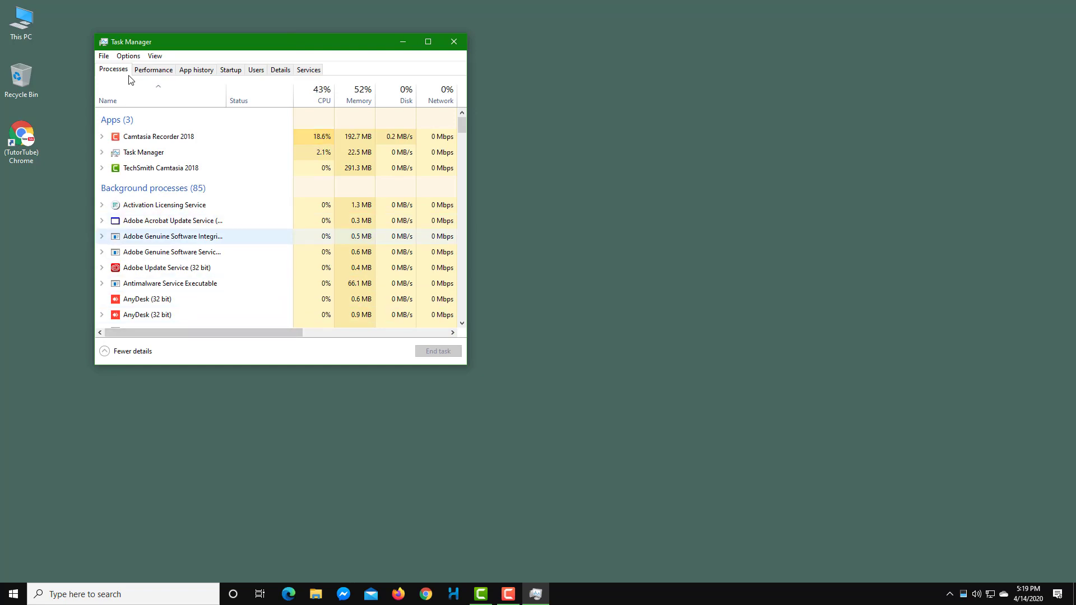
scroll(130, 80, "down", 3)
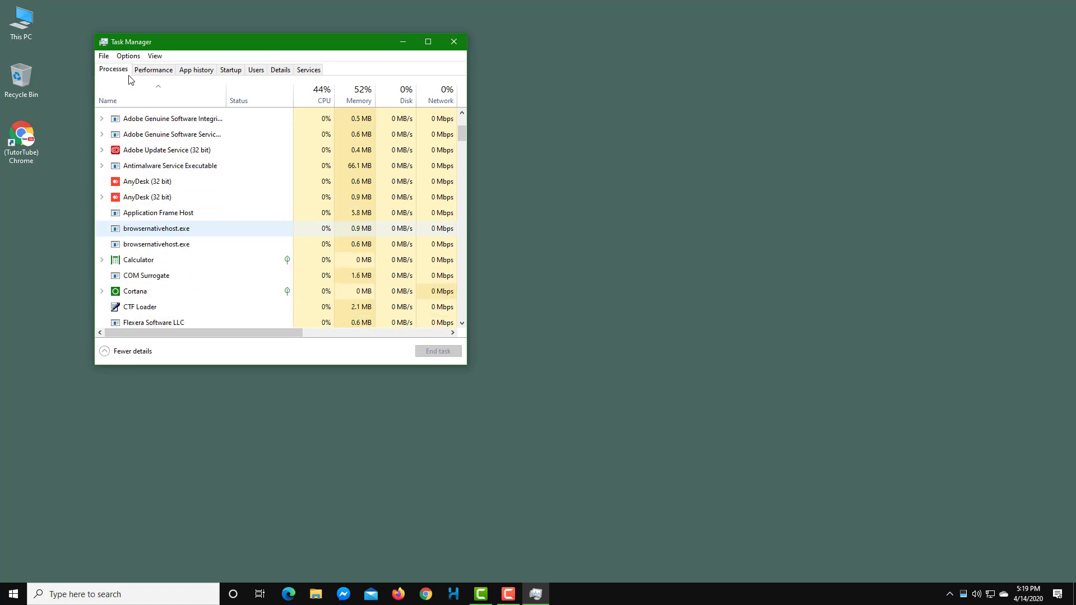
scroll(129, 80, "up", 2)
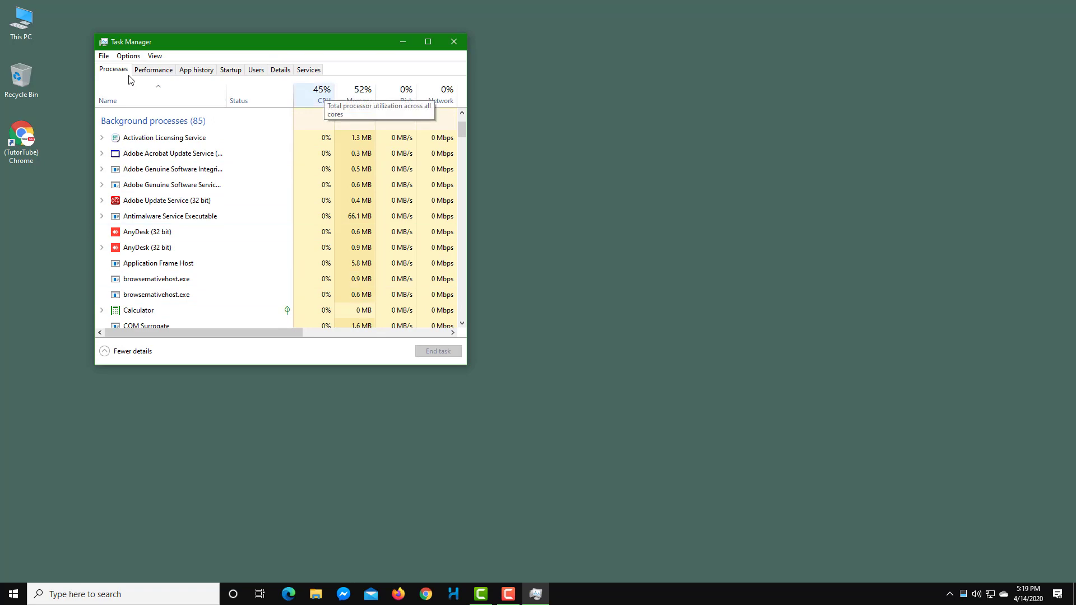
scroll(129, 80, "up", 2)
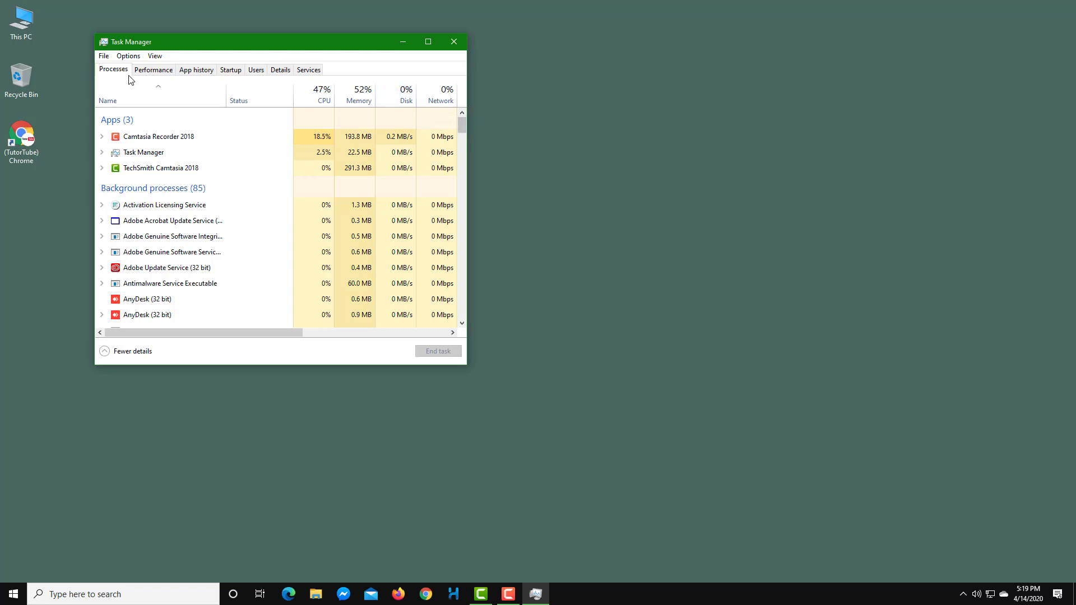
scroll(128, 79, "right", 10)
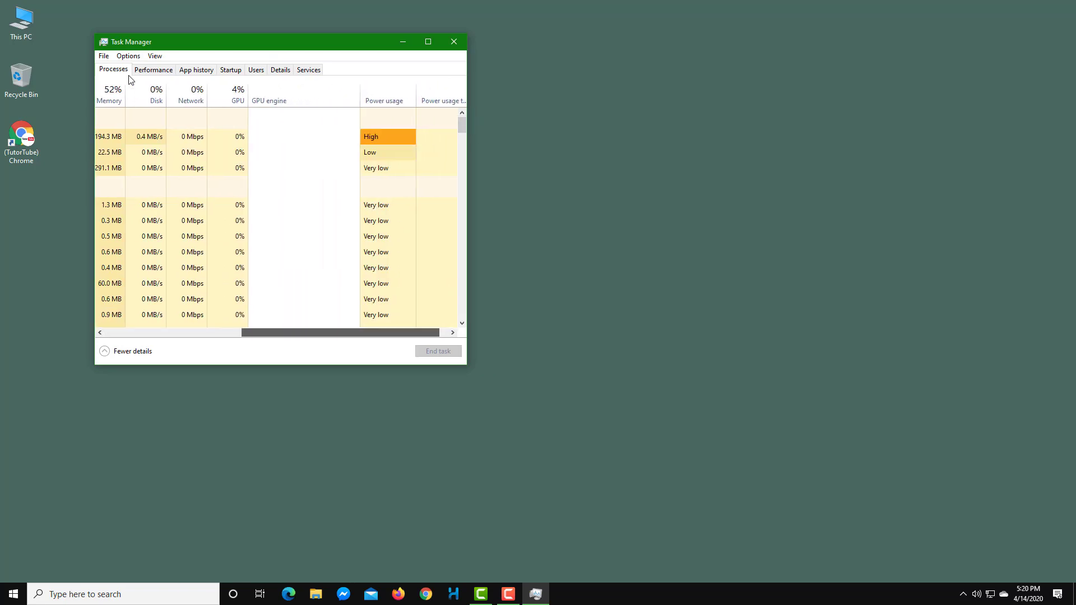
scroll(128, 80, "left", 1)
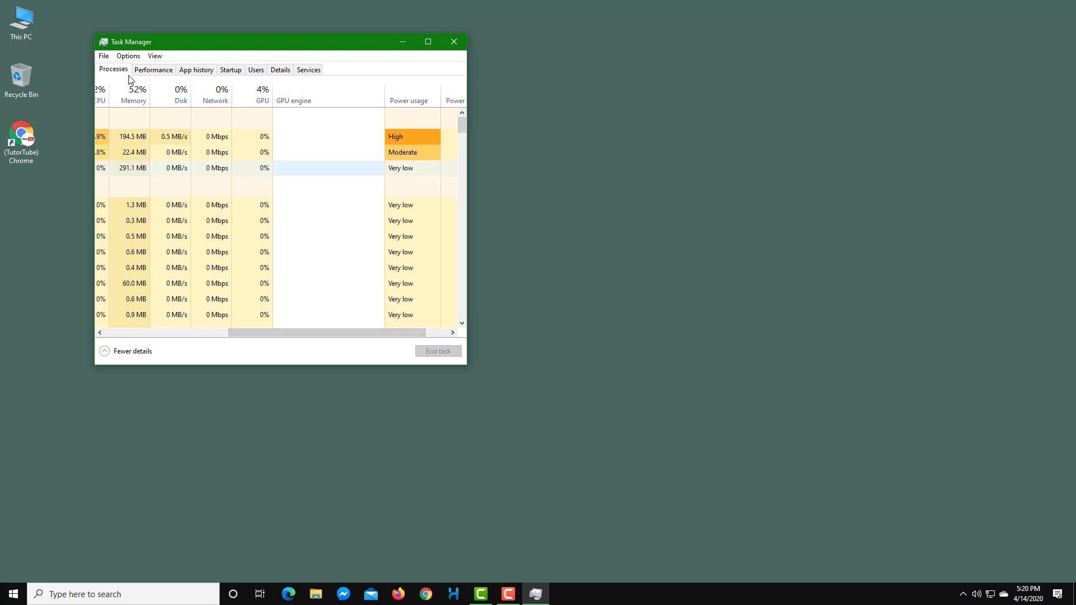
scroll(129, 79, "right", 2)
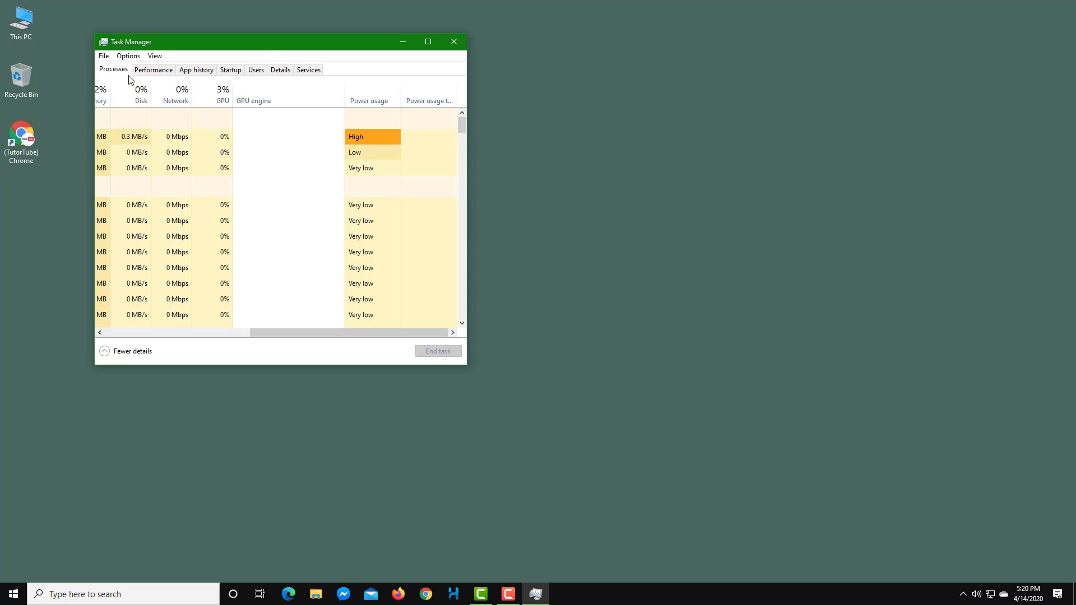
left_click(428, 43)
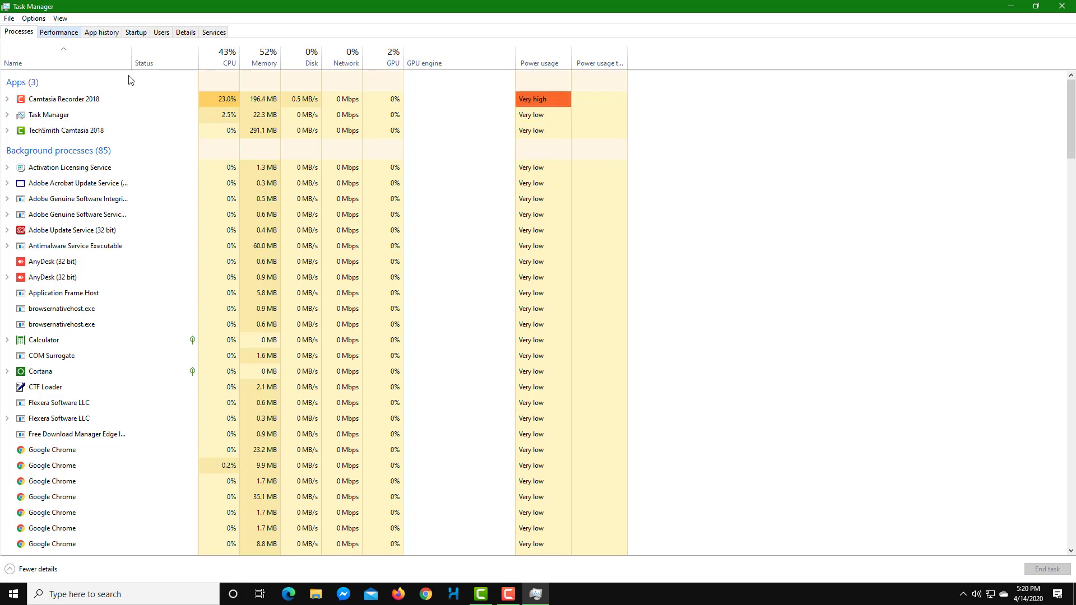
- Open the dialog for running a new task and dismiss it without starting anything
left_click(9, 19)
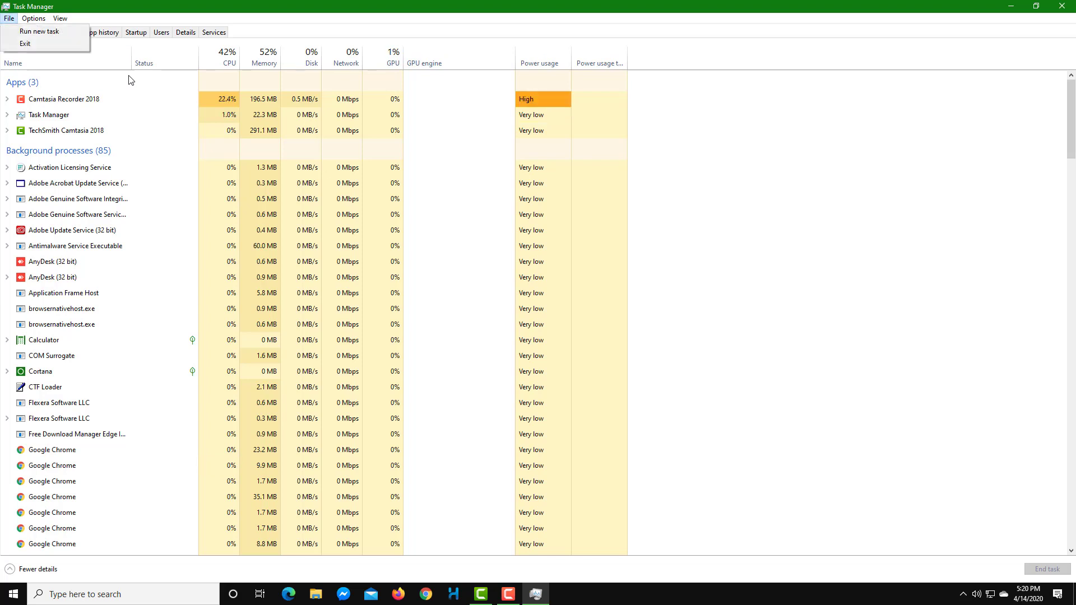
left_click(40, 31)
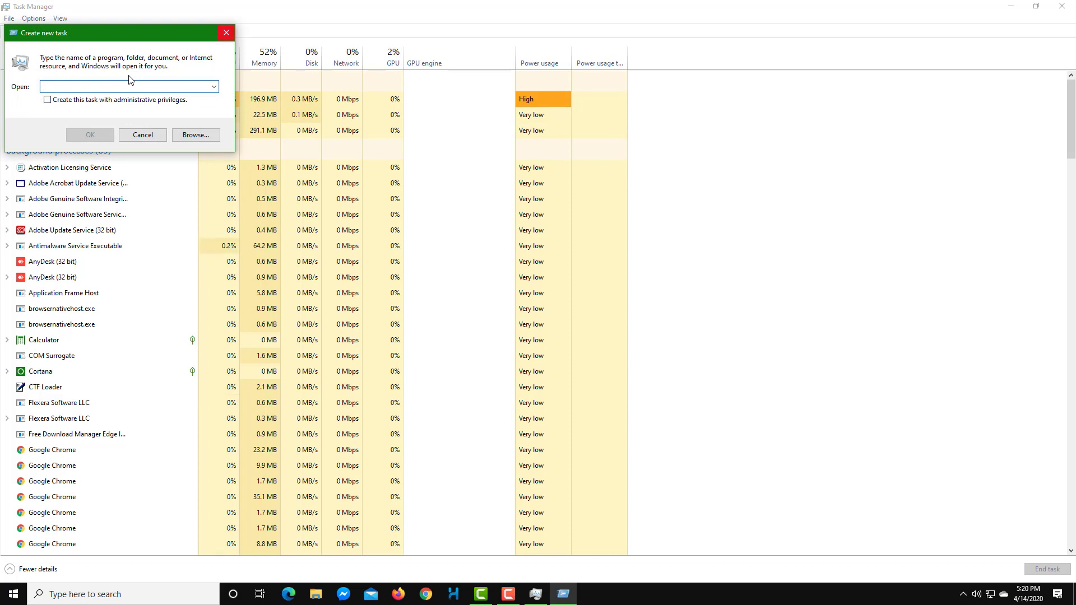
key("Escape")
- Examine Task Manager's window options and process view settings, including default tab, update speed and grouping by type
key("alt+o")
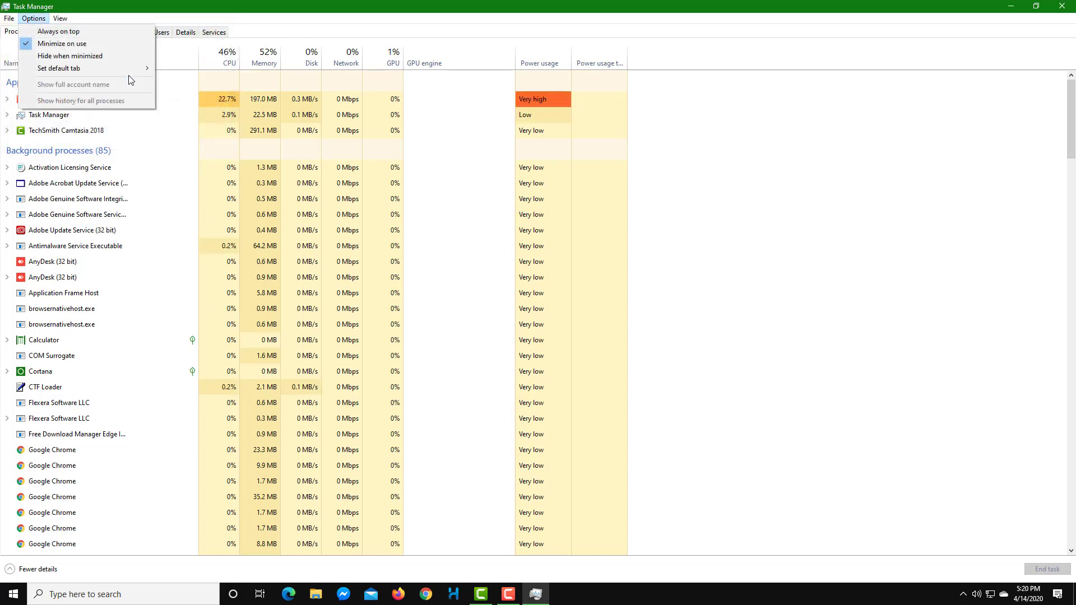
key("Down")
key("Up")
key("Up")
key("Up")
key("Up")
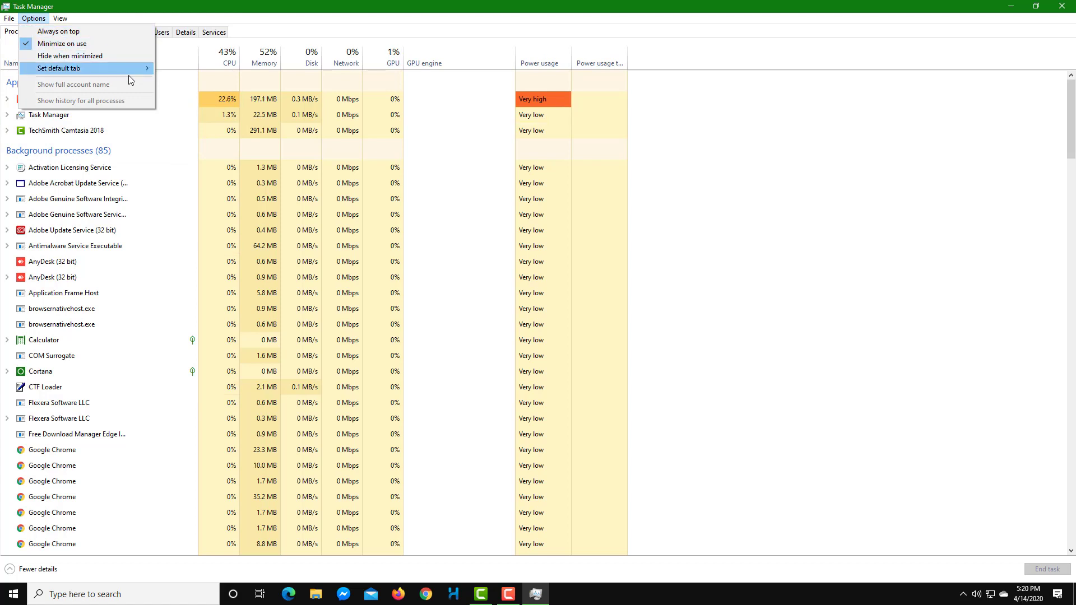
key("Escape")
key("Right")
key("Down")
key("Down")
key("Down")
key("Down")
key("Down")
key("Down")
key("Down")
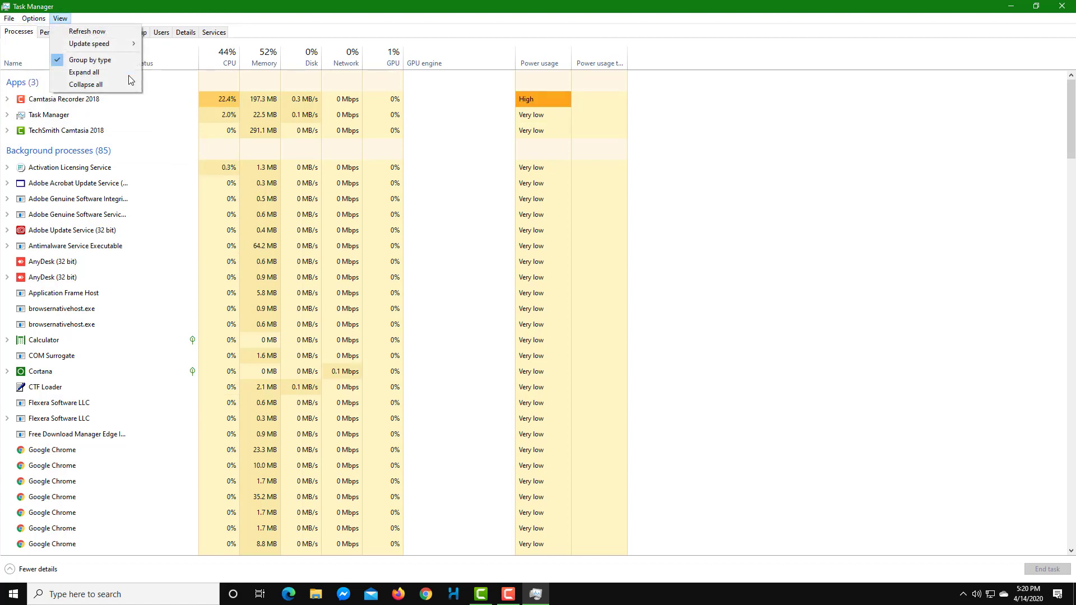
key("Up")
key("Up")
key("Return")
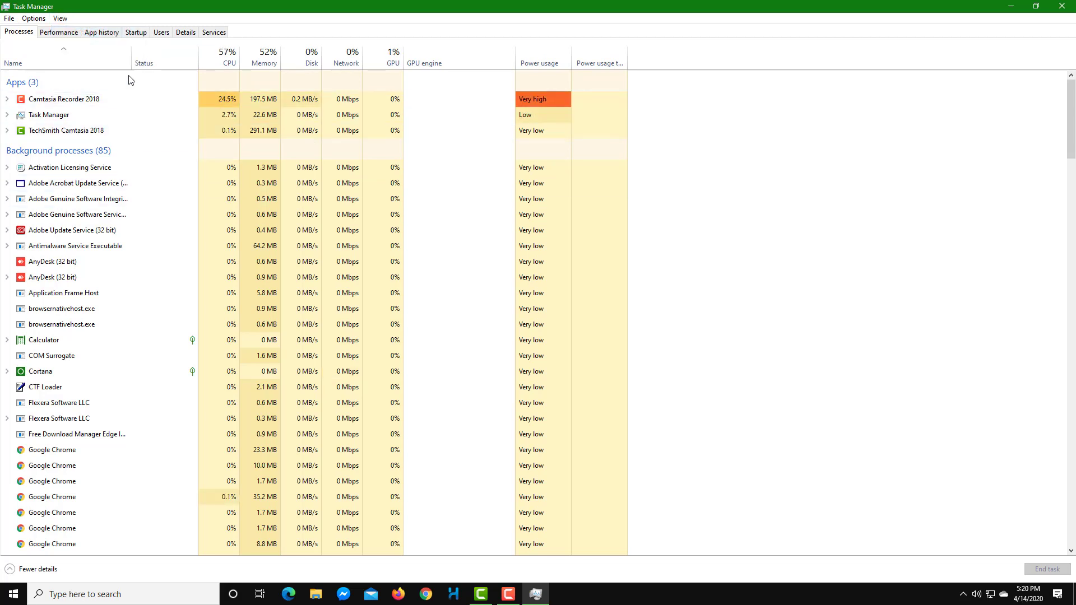
- Examine the performance graphs and details of the CPU, memory, all three disks, Ethernet and GPU
left_click(58, 32)
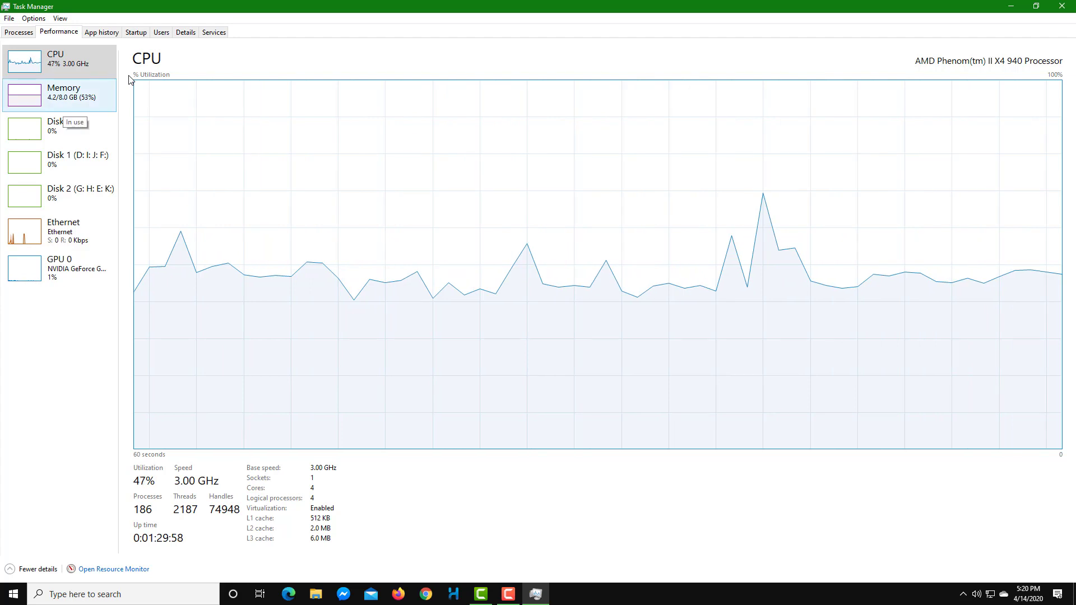
key("Down")
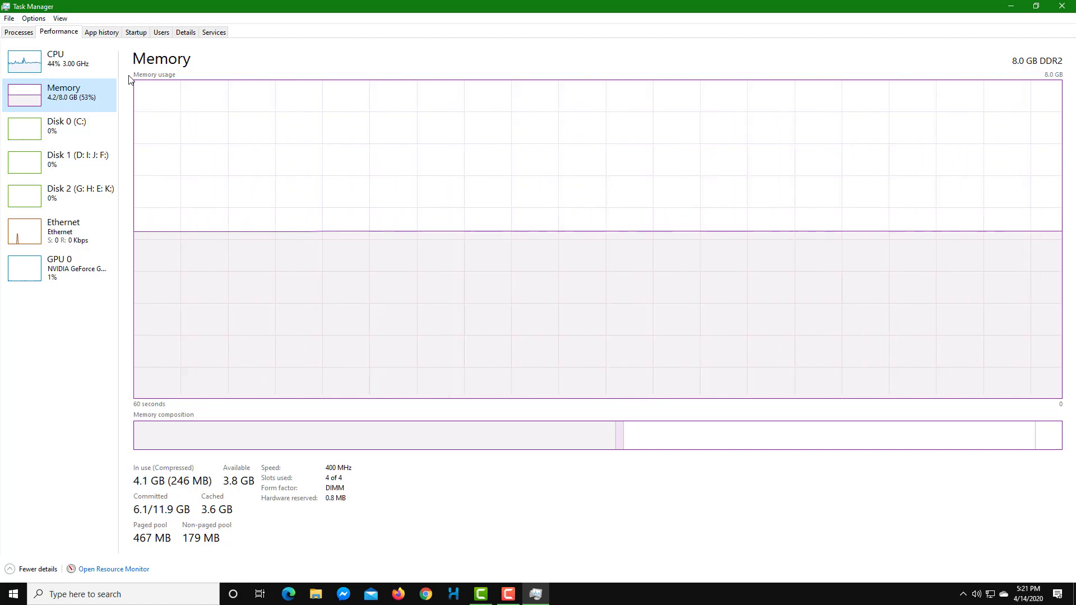
key("Down")
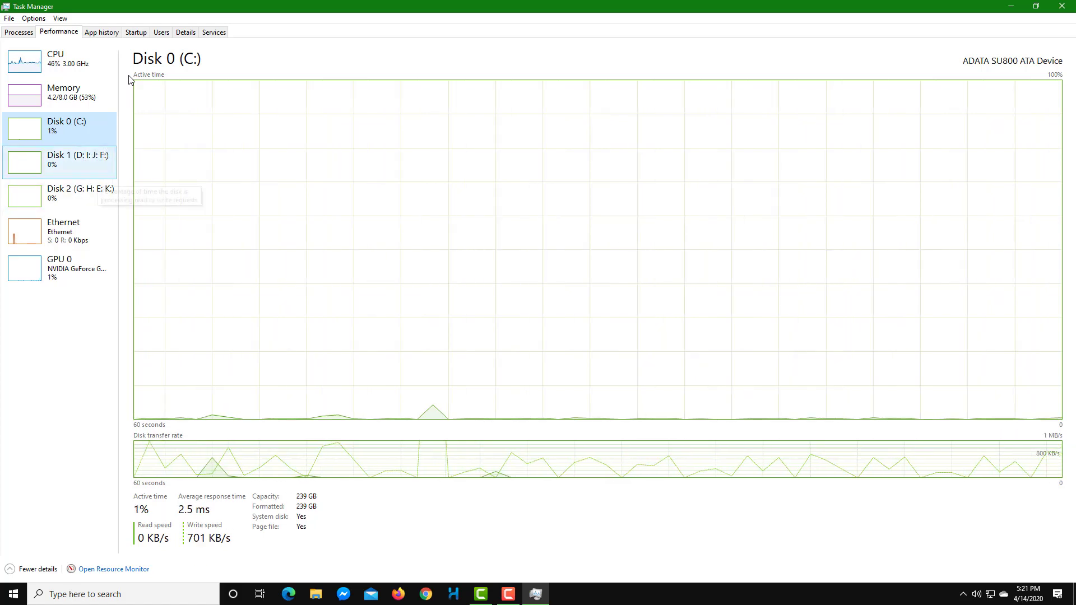
key("Down")
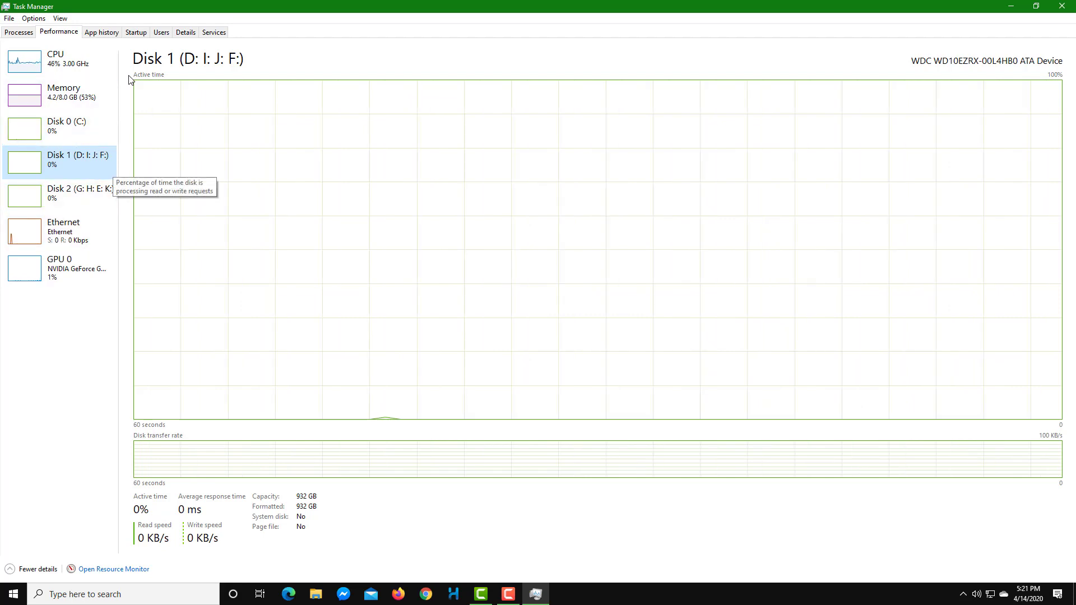
key("Up")
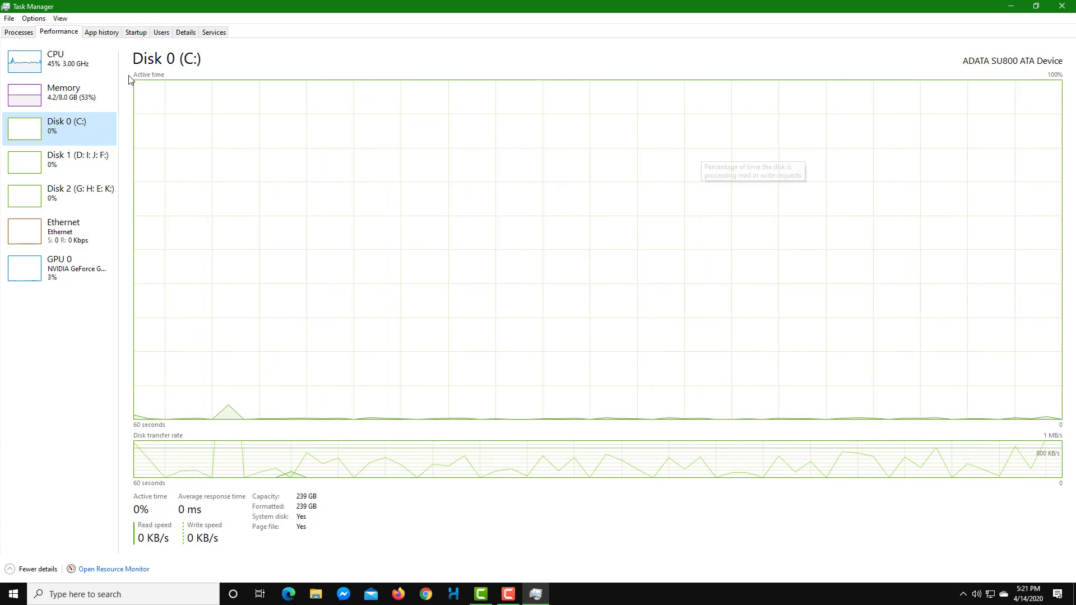
left_click(70, 162)
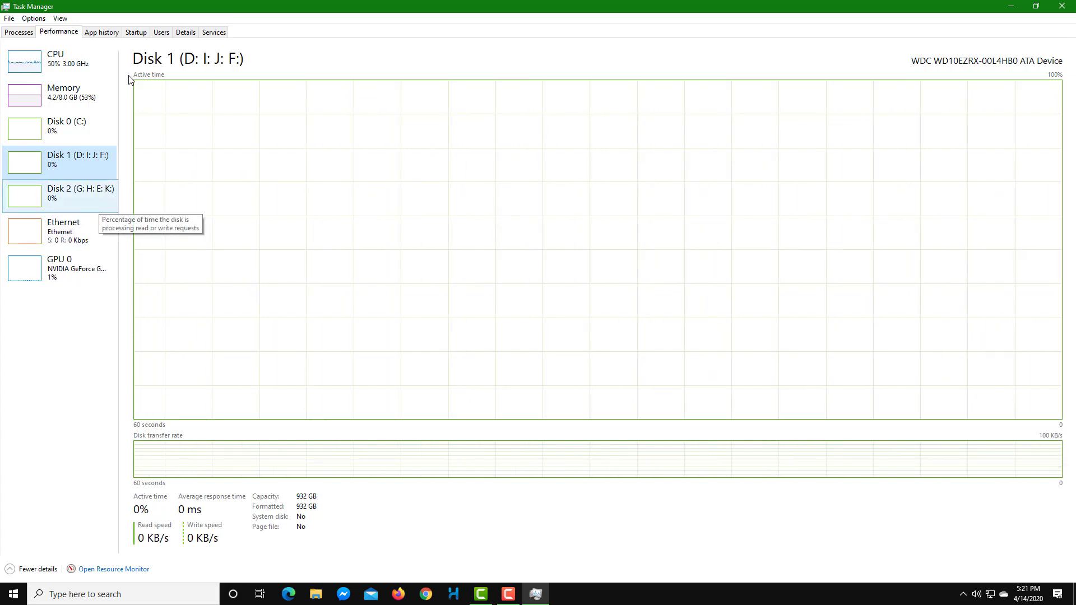
left_click(99, 202)
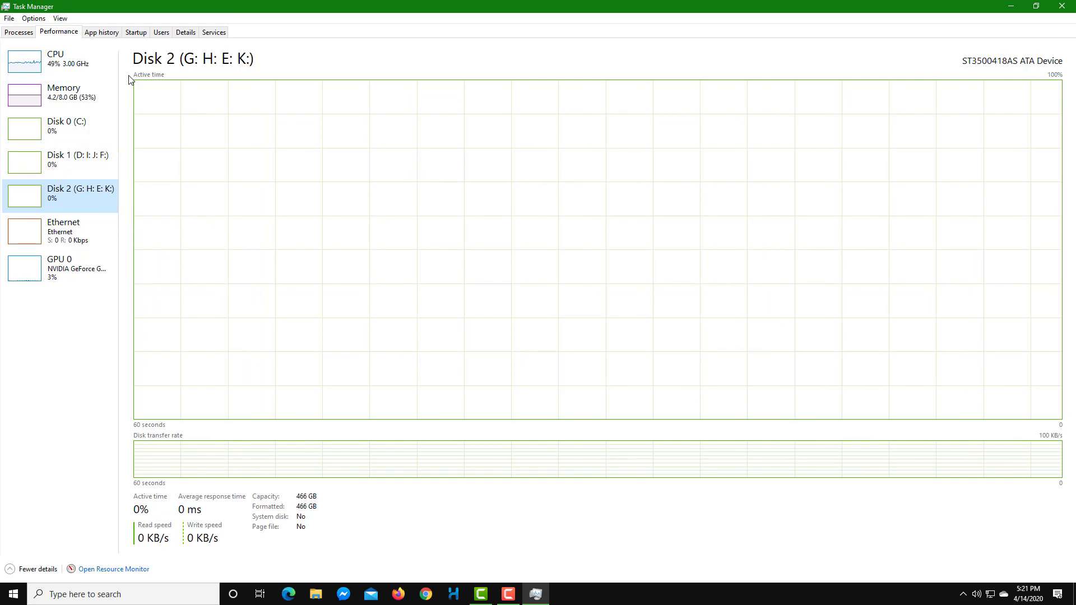
left_click(91, 245)
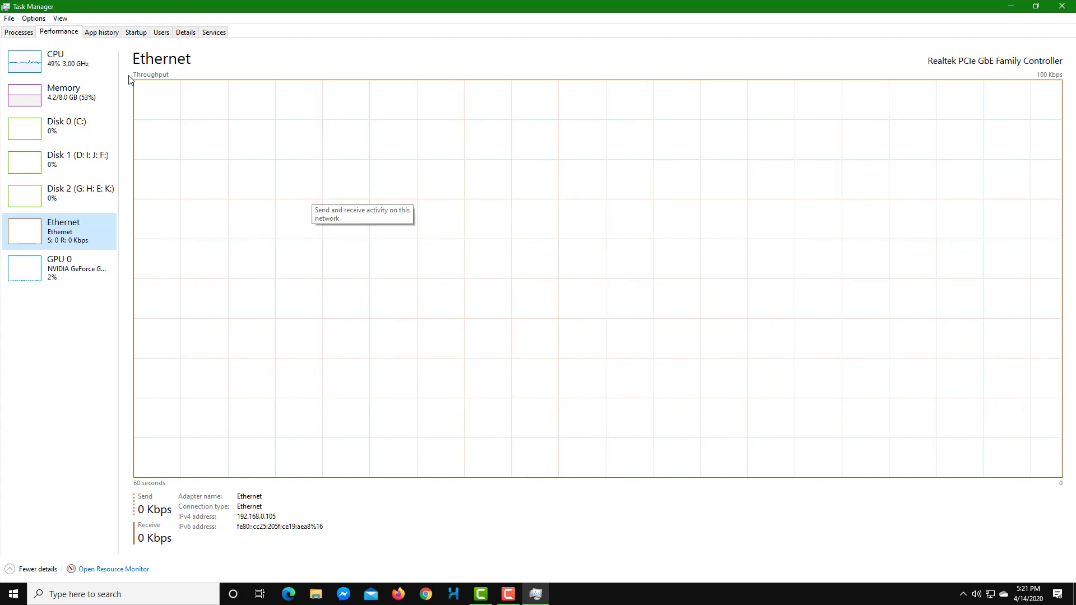
key("Down")
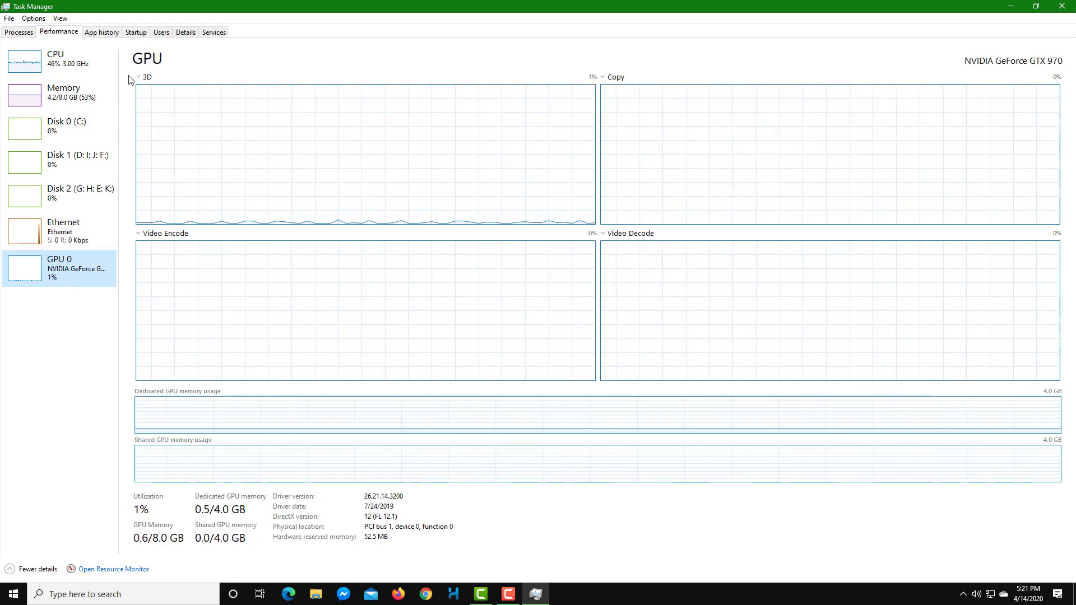
- Examine the app history list with the CPU time and network usage of each app
key("ctrl+Tab")
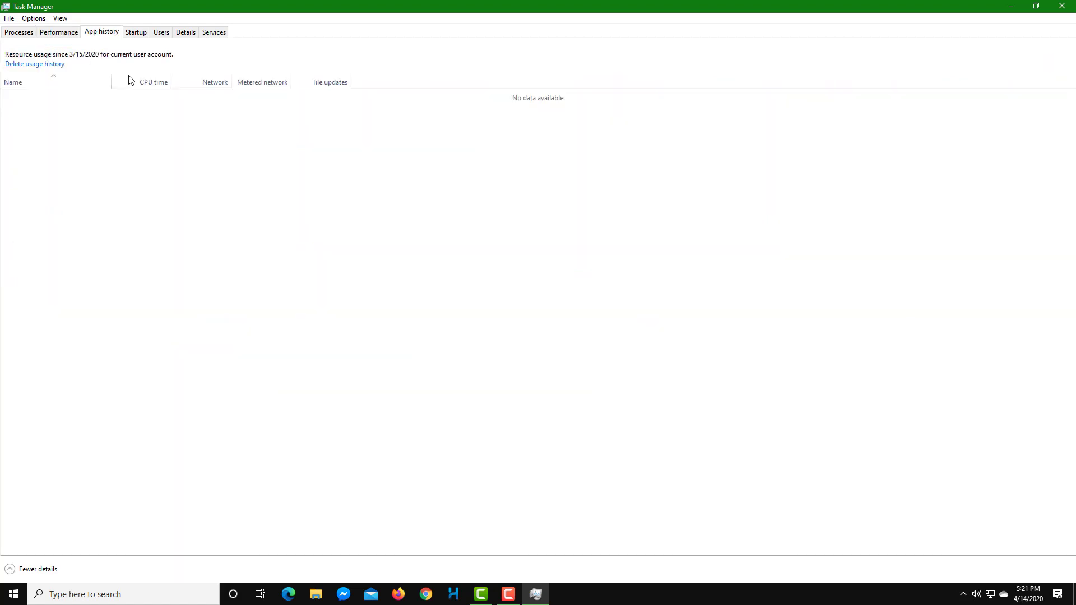
key("Down")
key("Down")
key("Down")
key("Down")
key("Down")
key("Down")
key("Down")
key("Down")
key("Down")
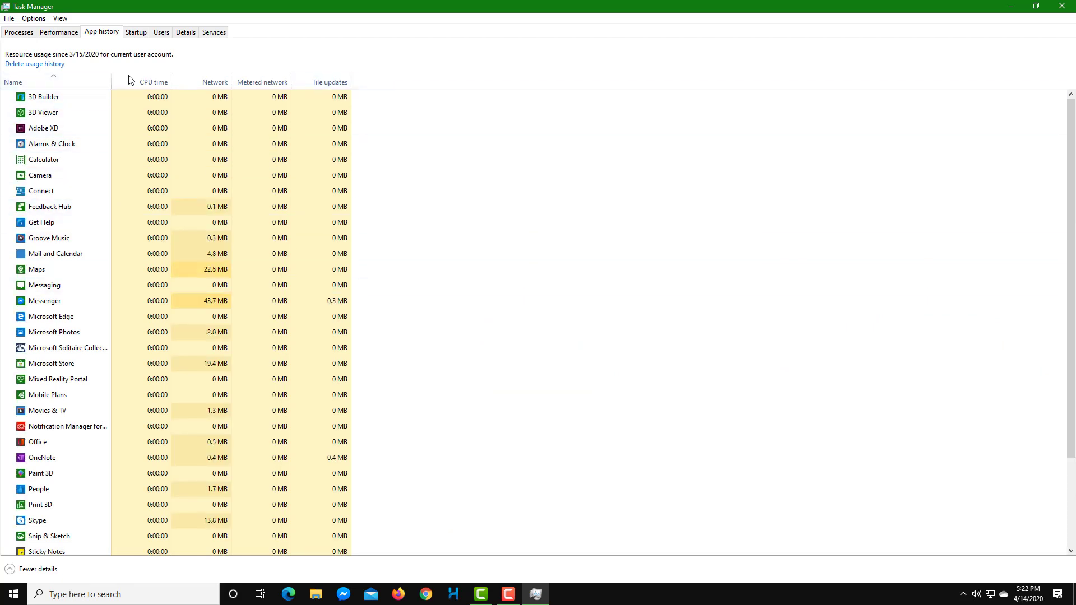
- View the startup programs with their status and impact, and the resource usage per signed-in user
key("ctrl+Tab")
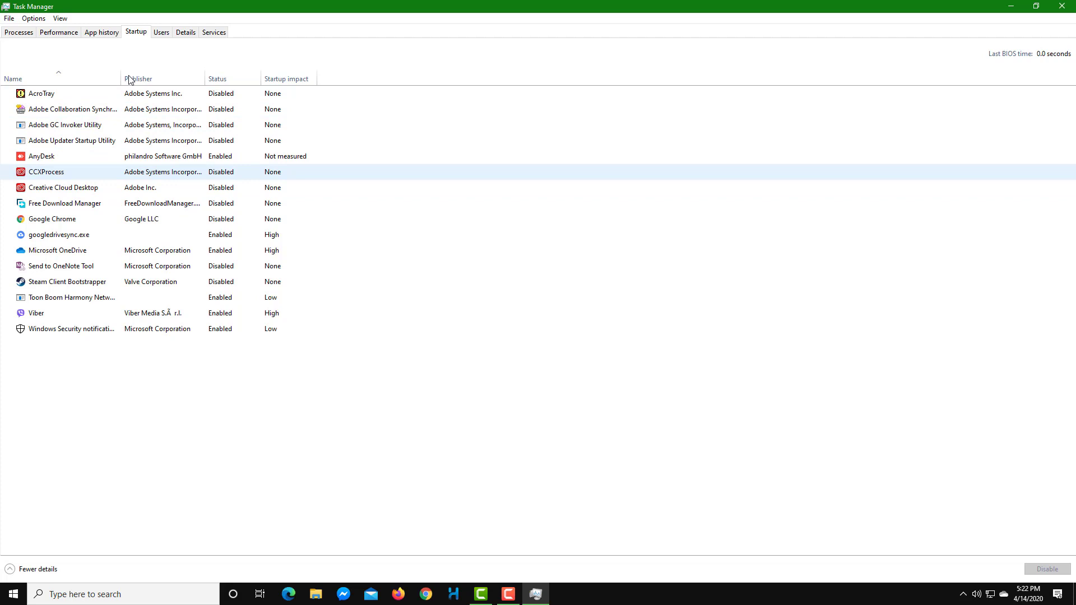
key("ctrl+Tab")
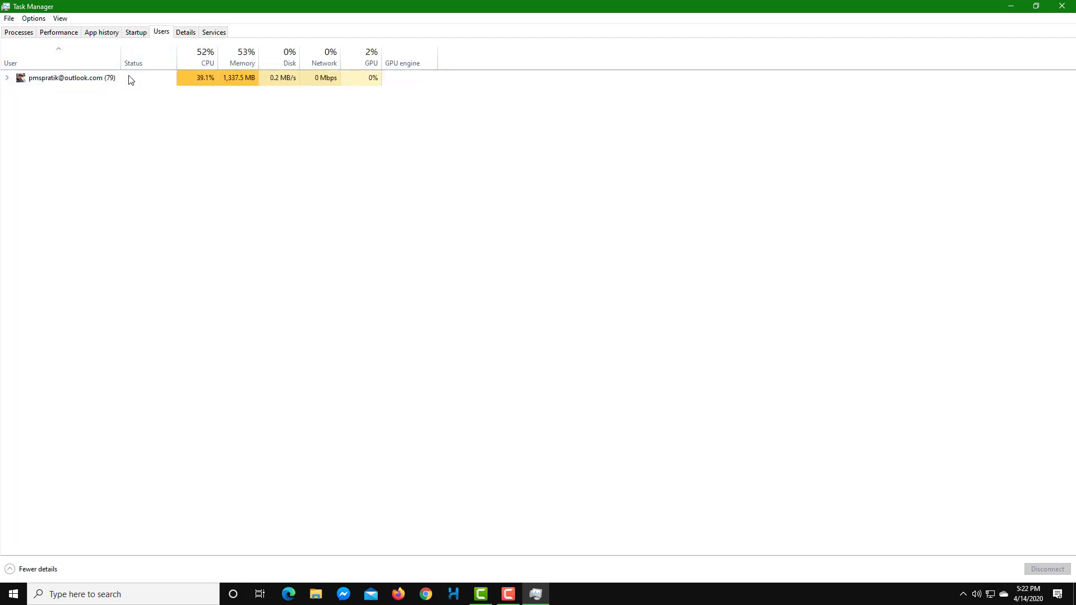
- Expand the signed-in user's entry to view the individual processes and their resource usage, and collapse it again
double_click(129, 80)
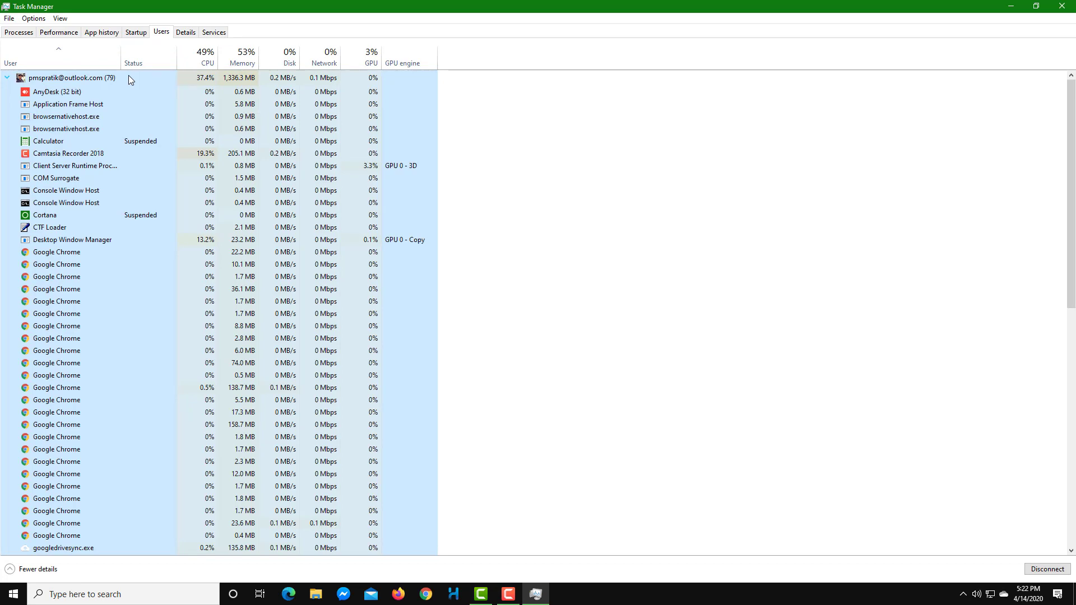
double_click(129, 80)
double_click(129, 79)
double_click(129, 80)
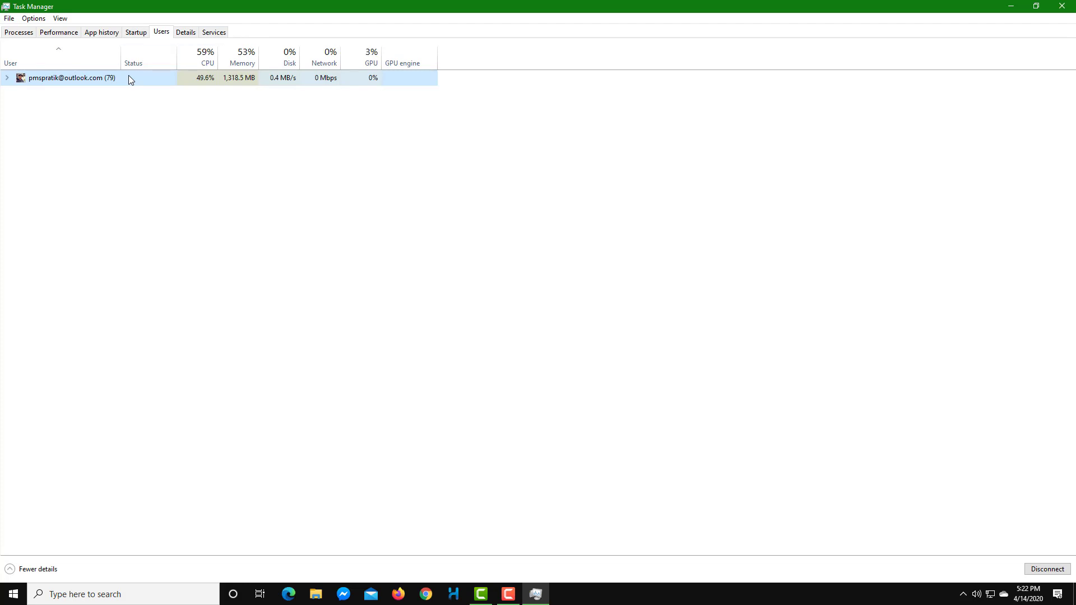
- View the detailed process list and check the priority options and processor affinity of CamtasiaStudio.exe without changing them
key("ctrl+Tab")
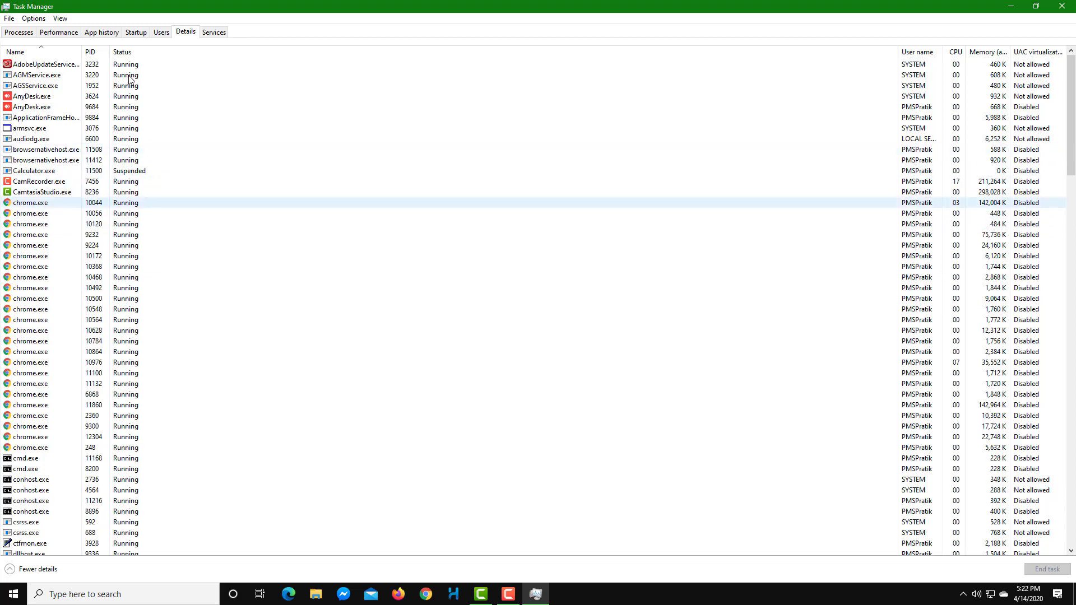
right_click(62, 193)
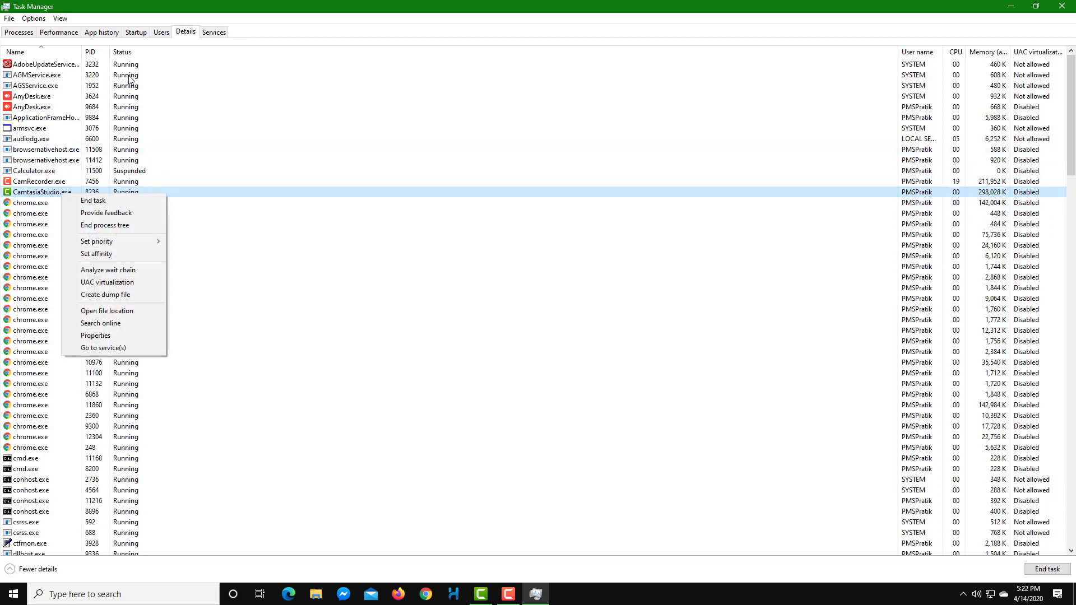
mouse_move(112, 241)
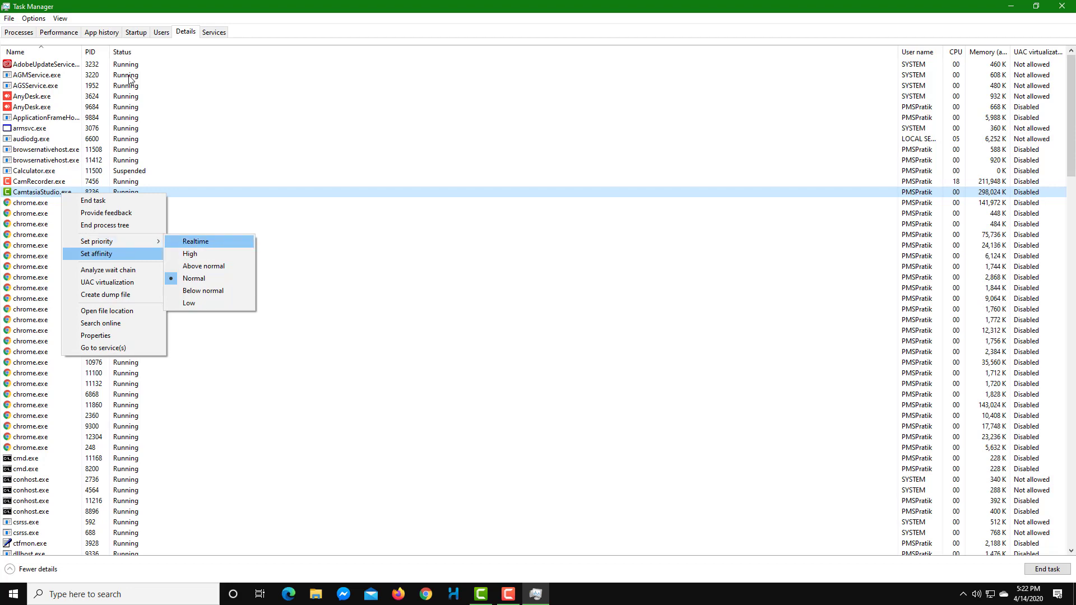
left_click(113, 254)
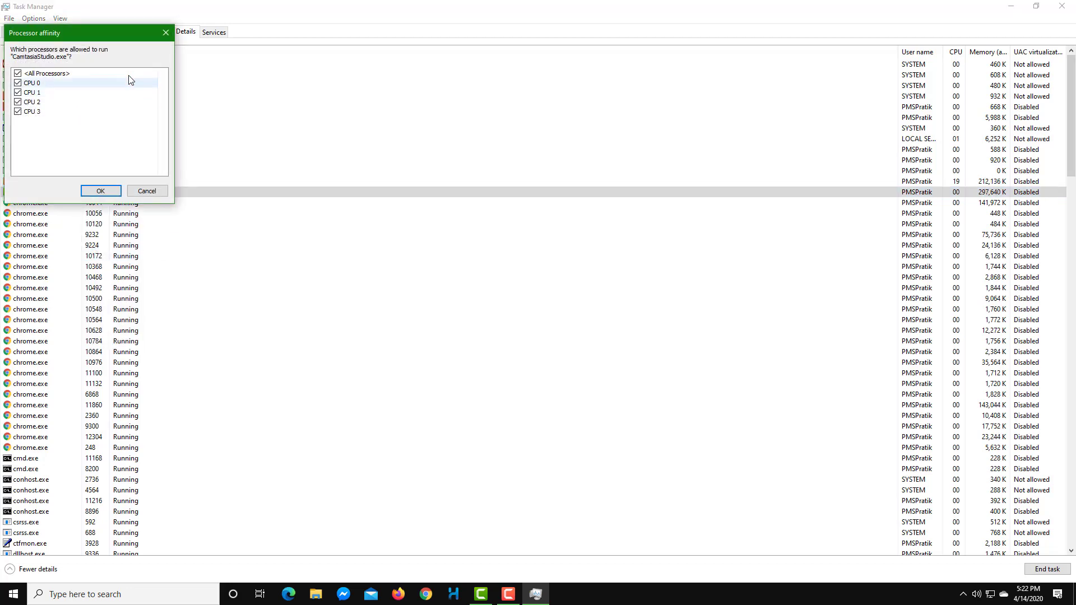
left_click(152, 192)
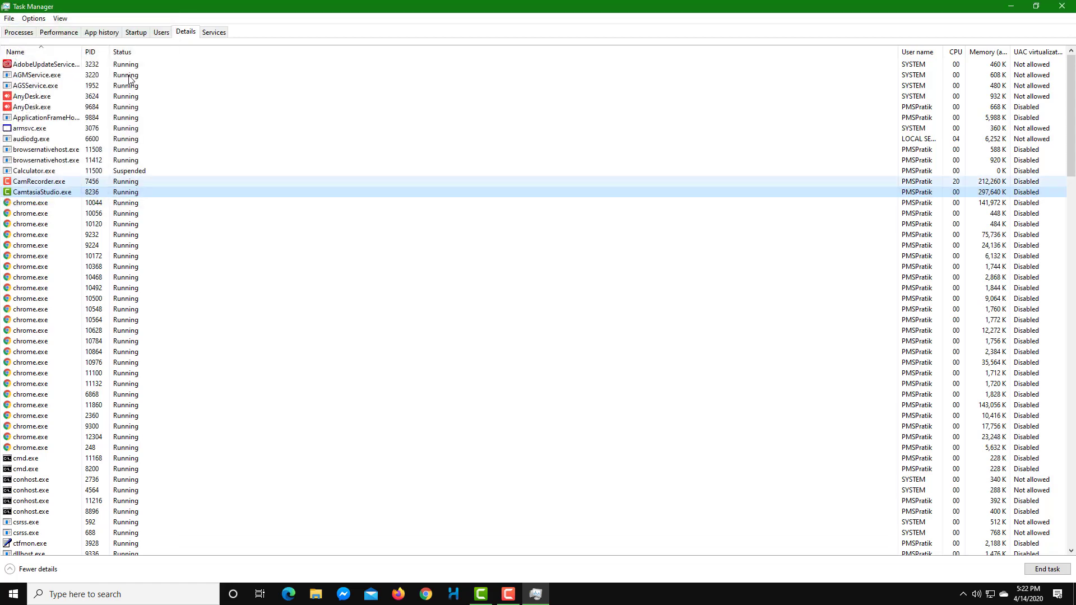
- Look through the list of Windows services with their descriptions, status and groups
left_click(214, 32)
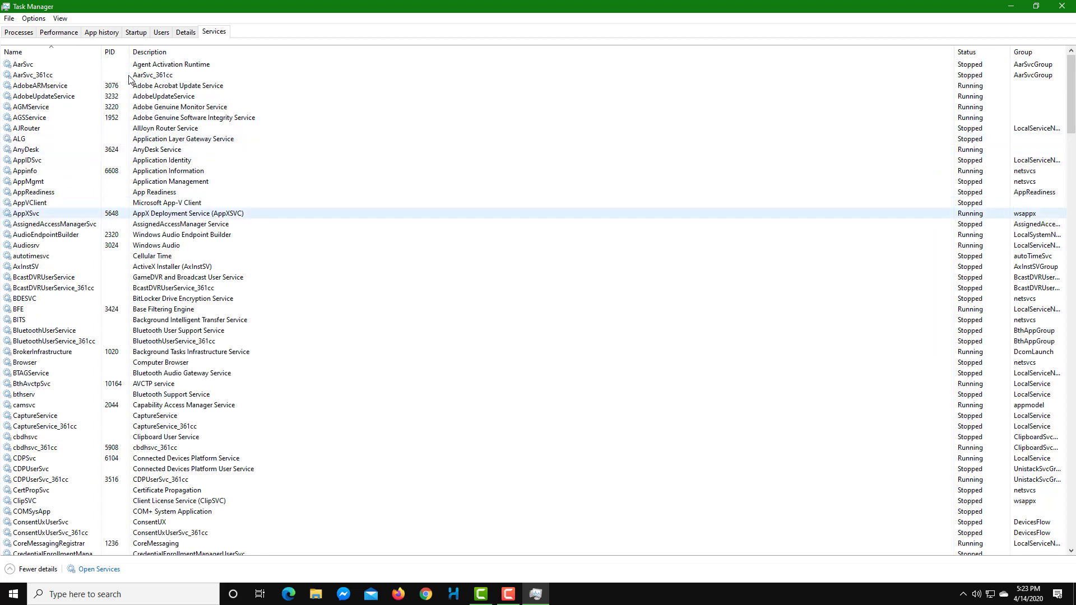
scroll(129, 79, "down", 13)
scroll(128, 79, "down", 20)
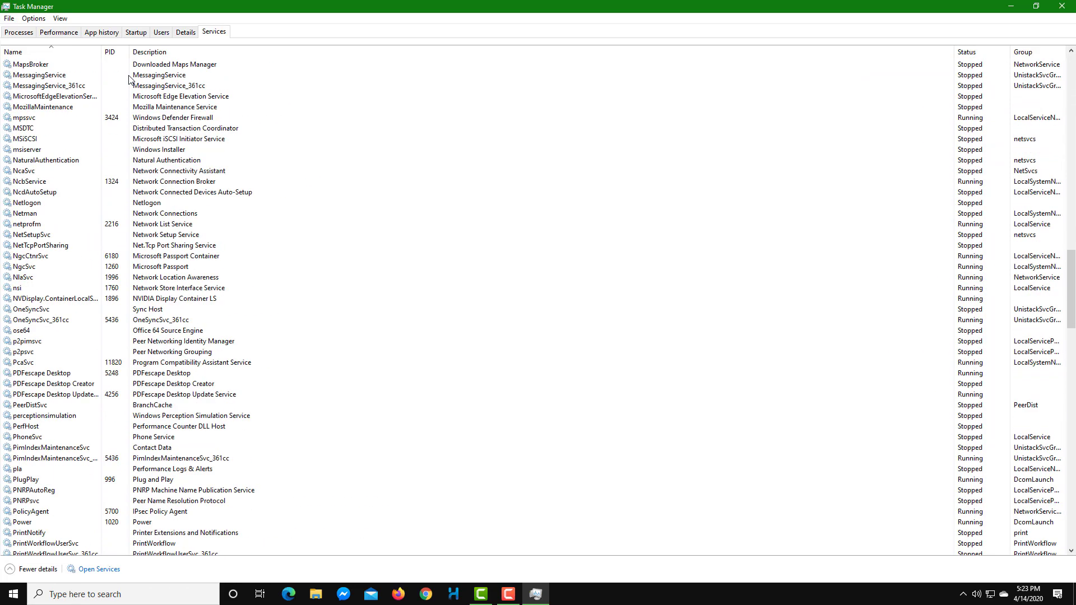
scroll(128, 79, "down", 6)
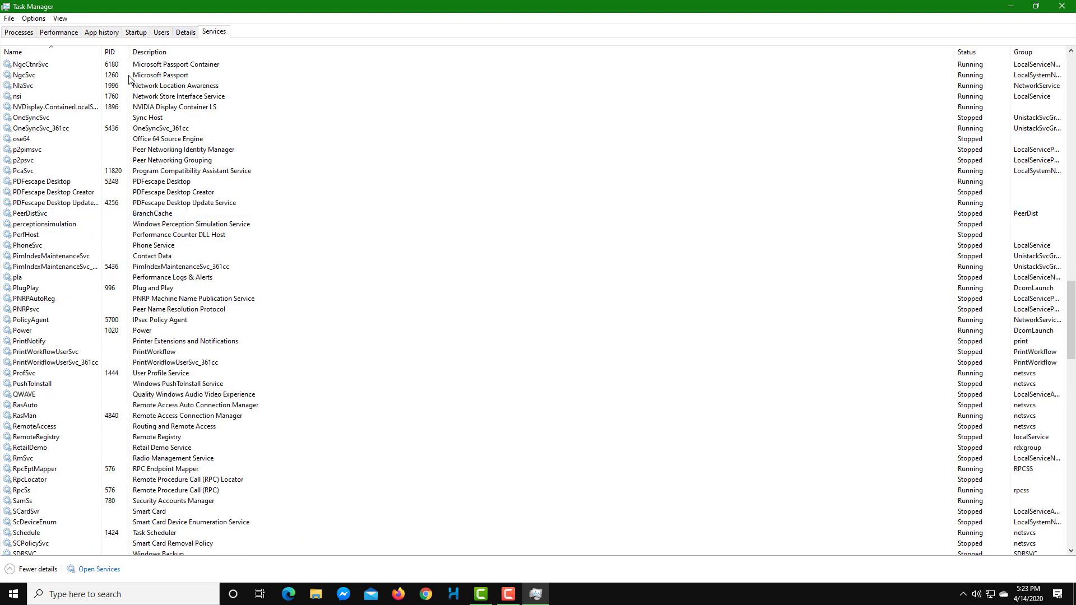
- Restore the maximized Task Manager to a smaller window and return to the performance graphs
key("super+Down")
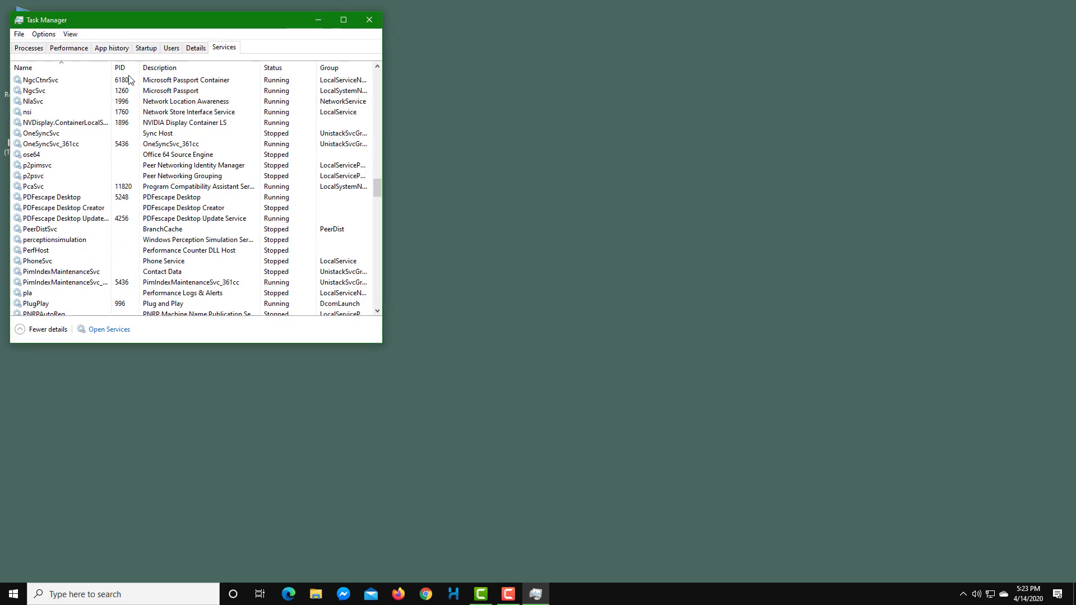
key("ctrl+Tab")
key("ctrl+Tab")
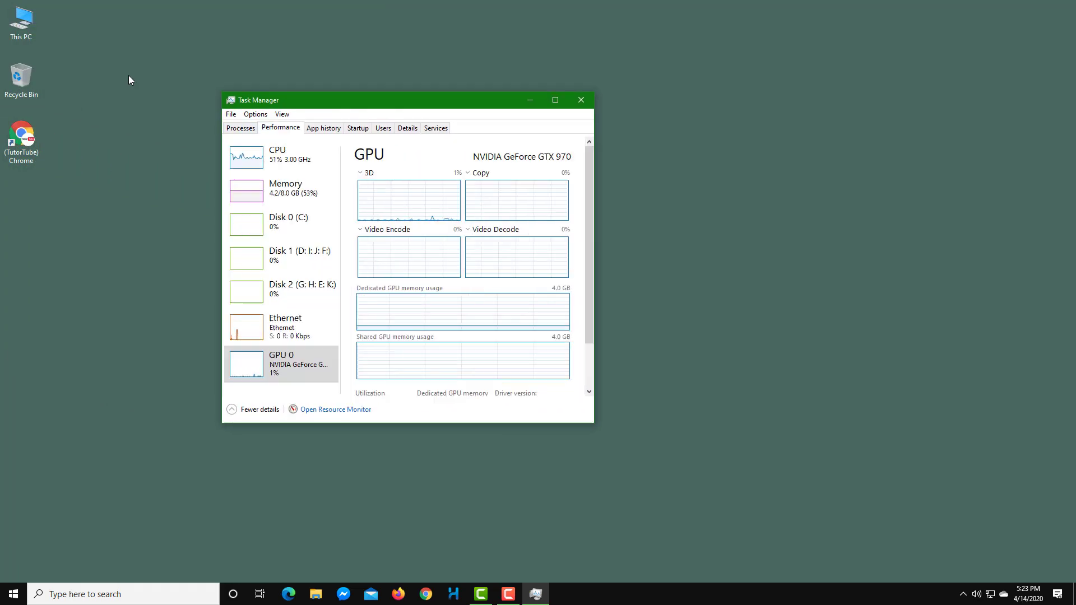